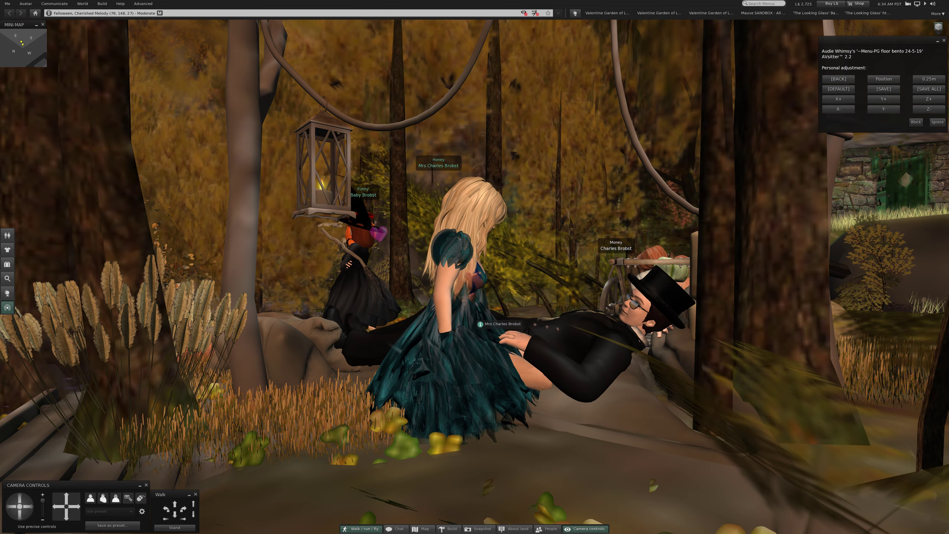
# Step: Orbit the camera left, closer around the couple, to inspect the new cuddle pose
pyautogui.press('Left')
pyautogui.press('Left')
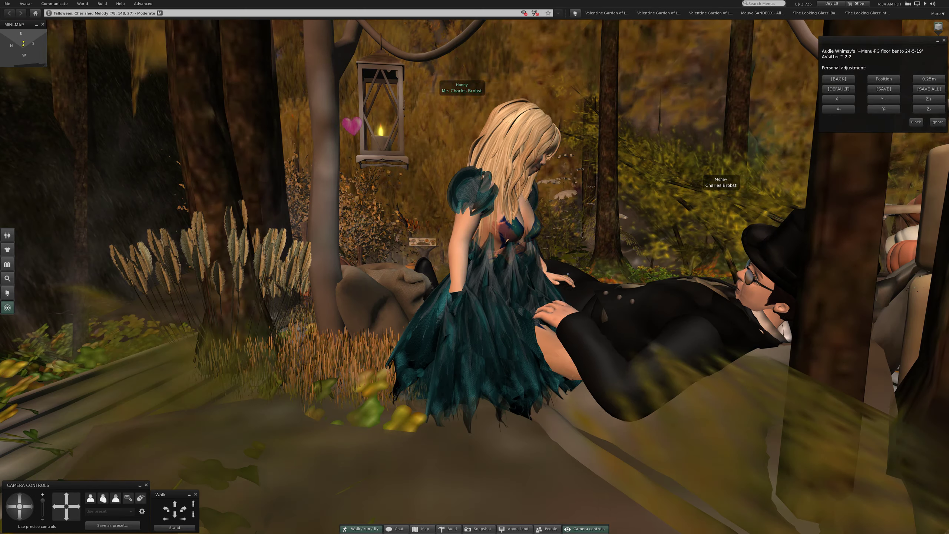
pyautogui.press('Left')
pyautogui.press('Left')
pyautogui.press('Left')
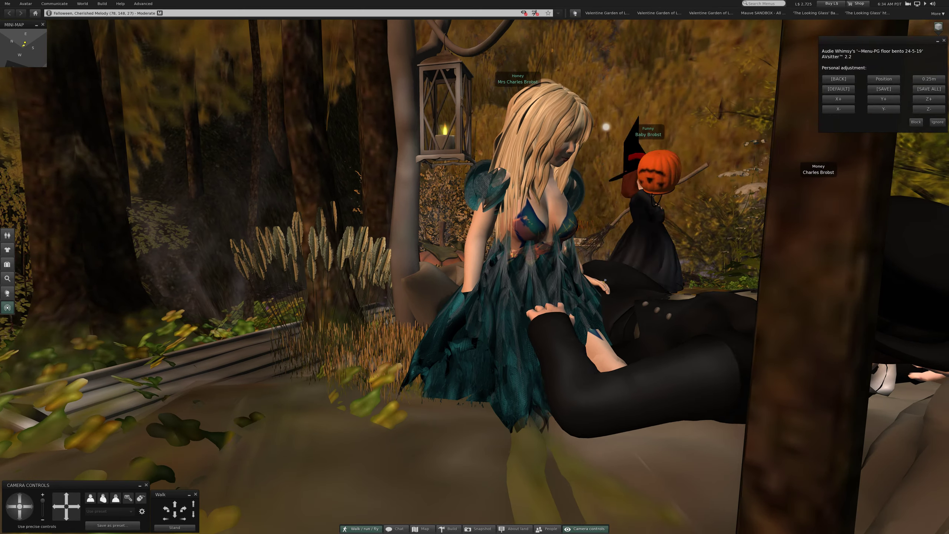
pyautogui.press('Left')
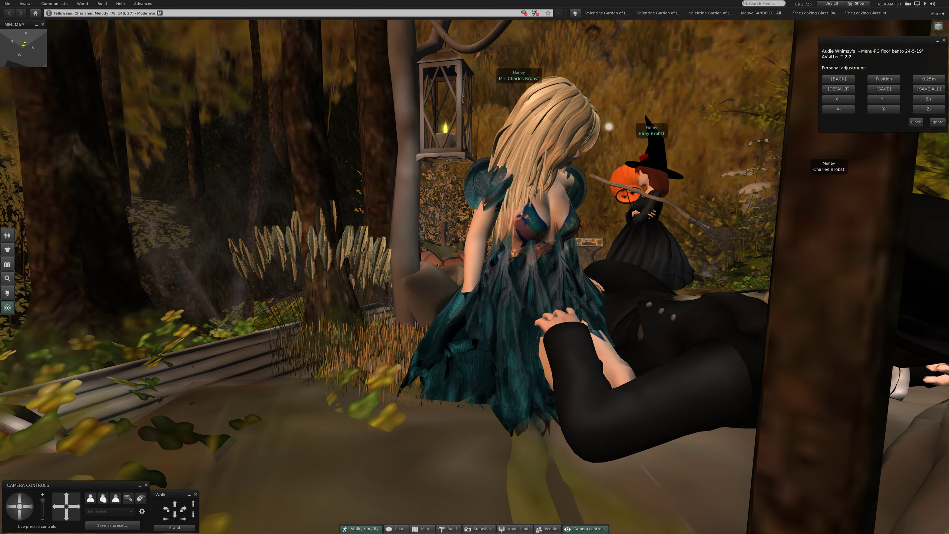
pyautogui.press('Left')
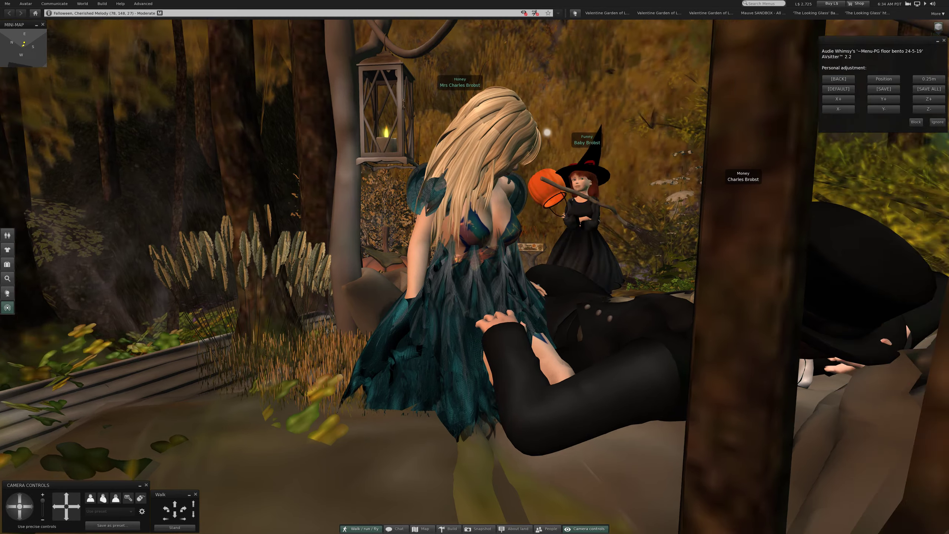
pyautogui.press('Left')
pyautogui.press('Left')
pyautogui.press('Left')
pyautogui.press('Left')
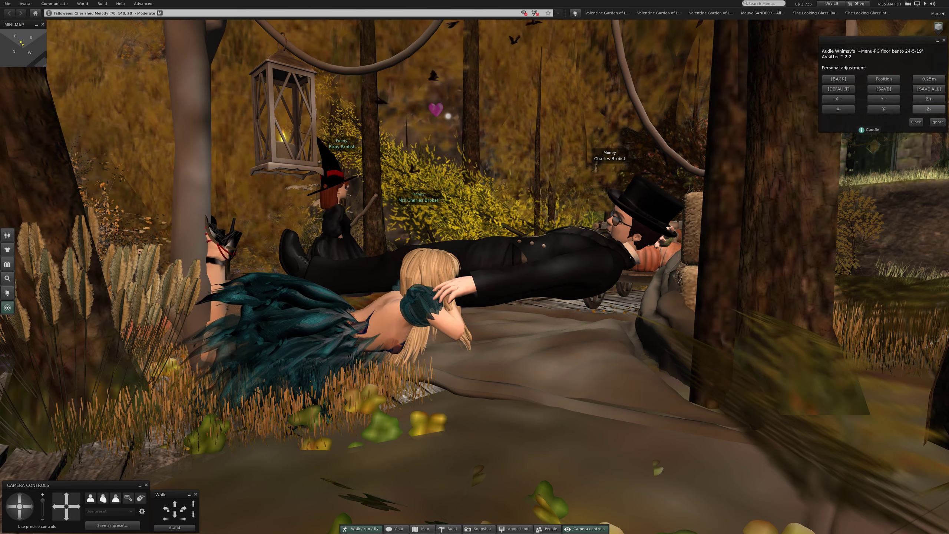
# Step: Nudge the man's position down with Z- in AVsitter Personal adjustment
pyautogui.click(928, 108)
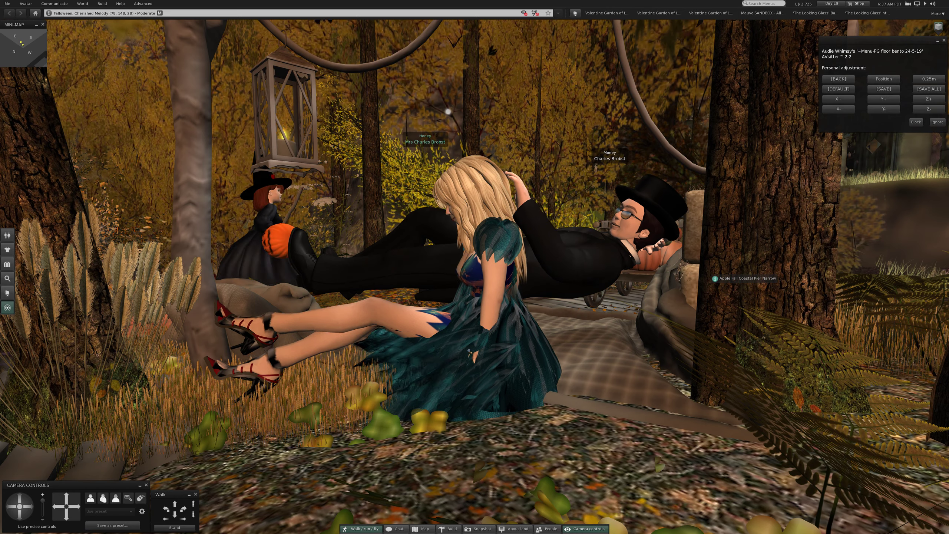
# Step: Lower the man's avatar a little further with Z-
pyautogui.click(928, 108)
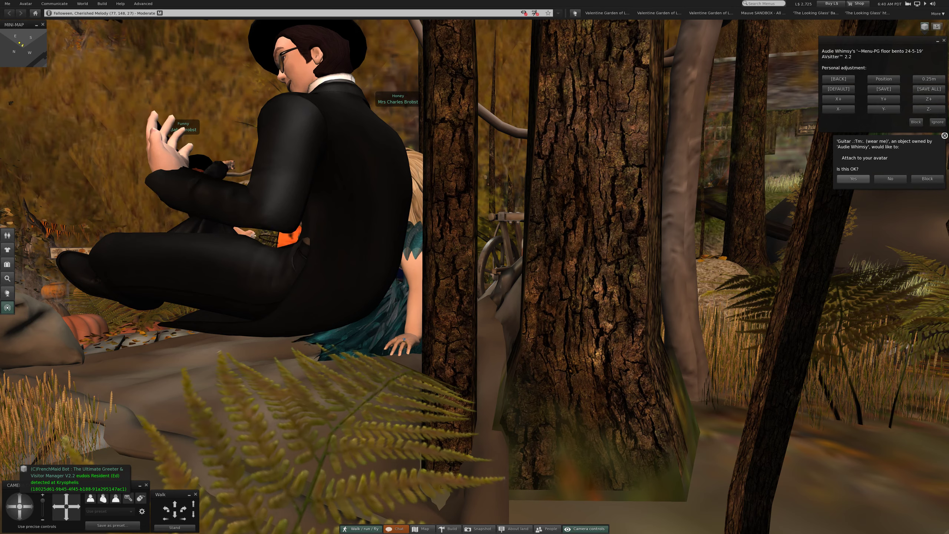
# Step: Allow the guitar to attach to the avatar
pyautogui.click(852, 179)
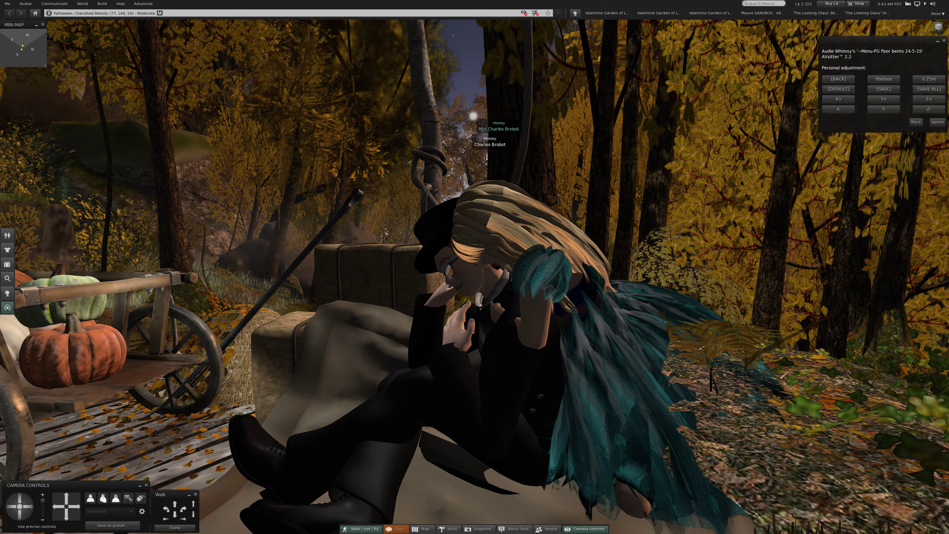
# Step: Apply a brighter environment preset such as Midday, then bring the World menu back up
pyautogui.press('Left')
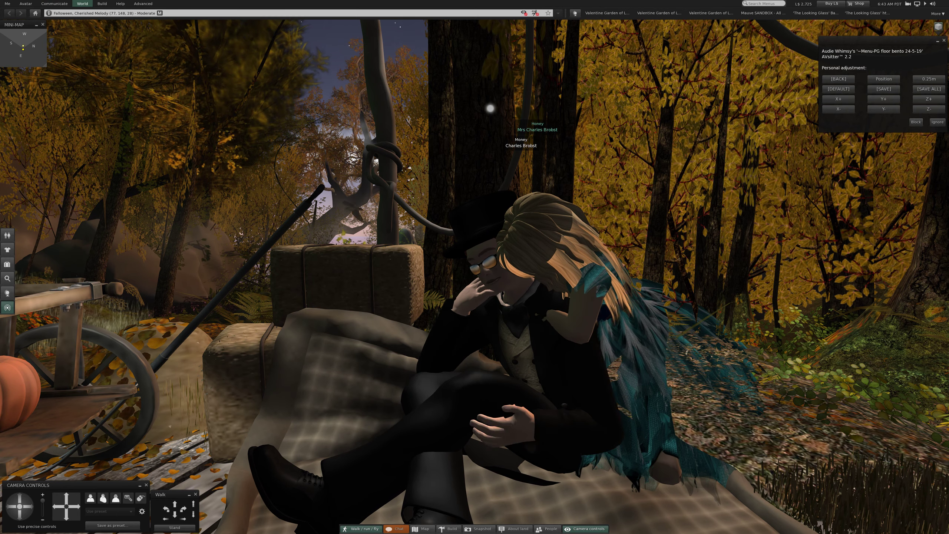
pyautogui.click(82, 4)
pyautogui.moveTo(93, 129)
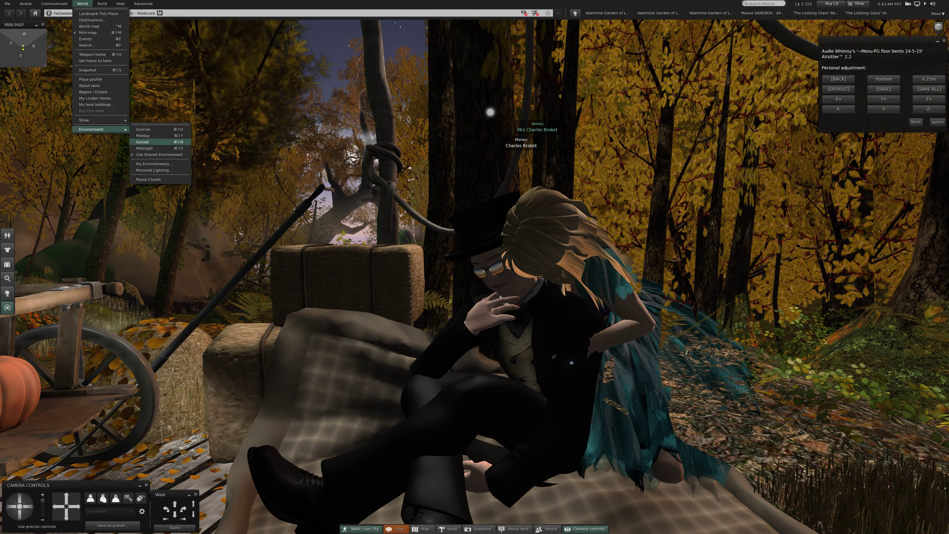
pyautogui.click(145, 141)
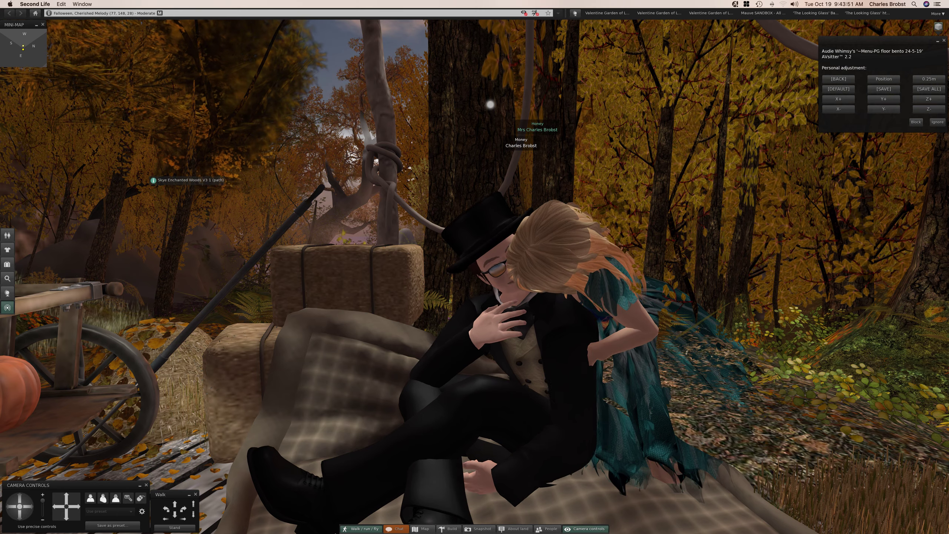
pyautogui.click(81, 3)
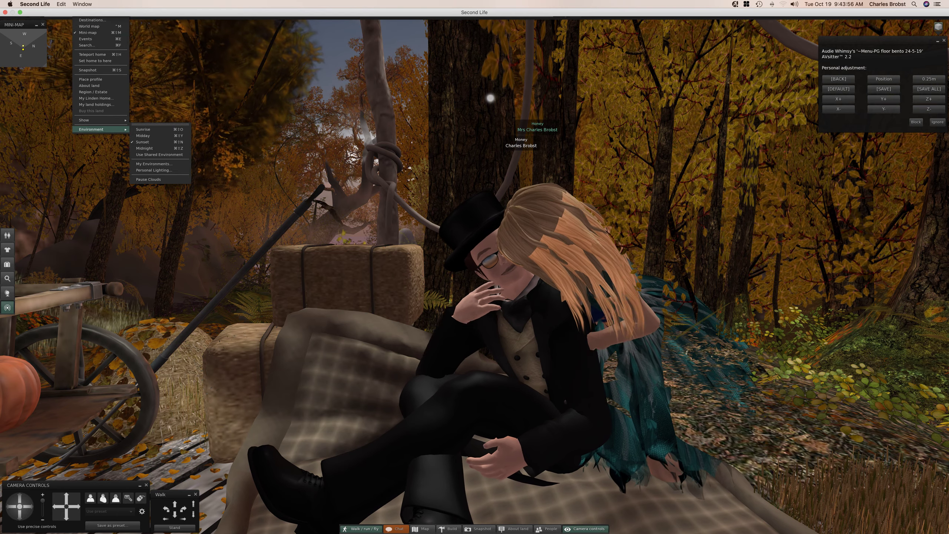
pyautogui.moveTo(93, 129)
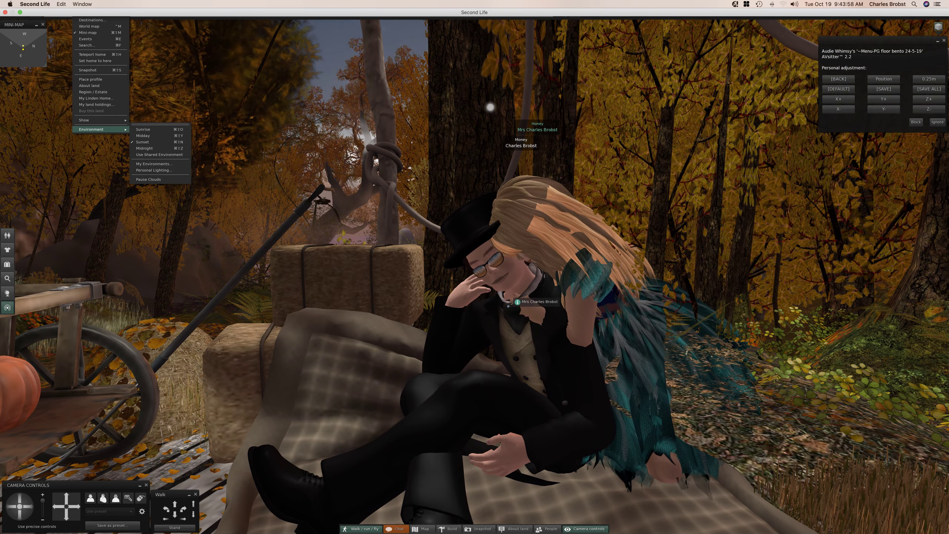
pyautogui.press('Escape')
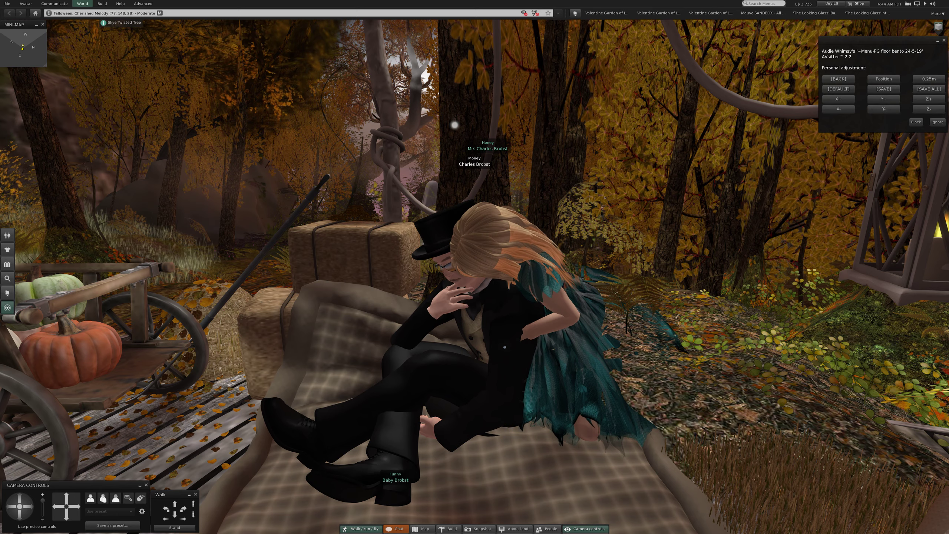
pyautogui.click(82, 3)
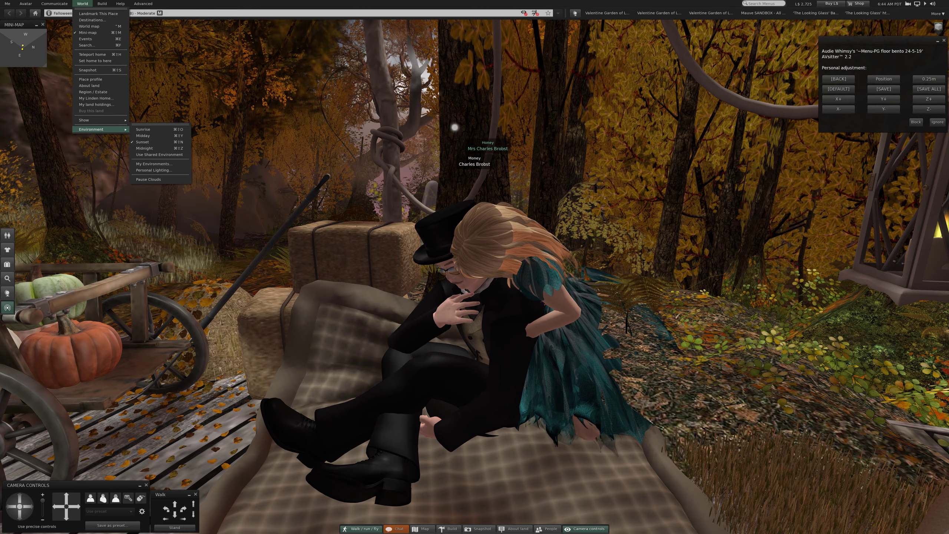
# Step: Apply the Sunrise environment preset for warm purple-sky lighting
pyautogui.click(158, 154)
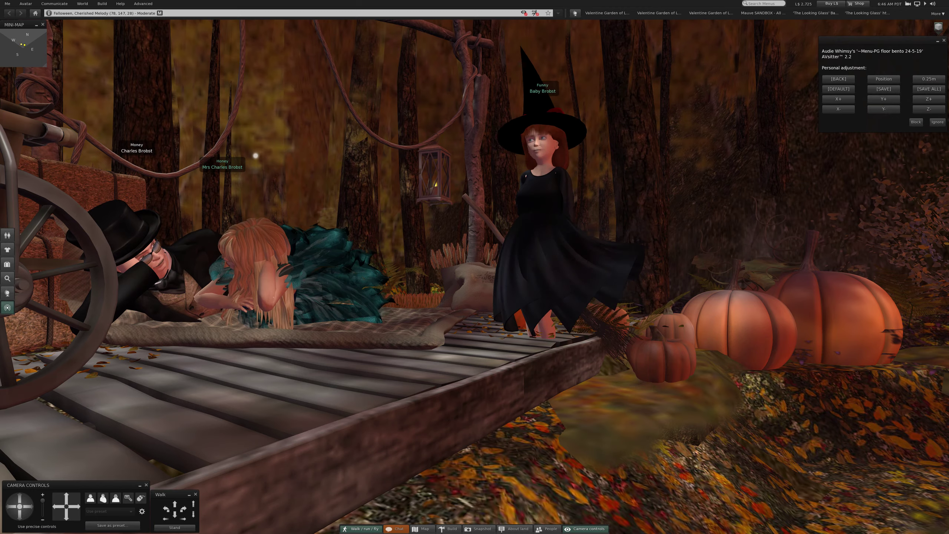
# Step: Orbit left and pull the camera back to view the reclining couple
pyautogui.press('Left')
pyautogui.press('Up')
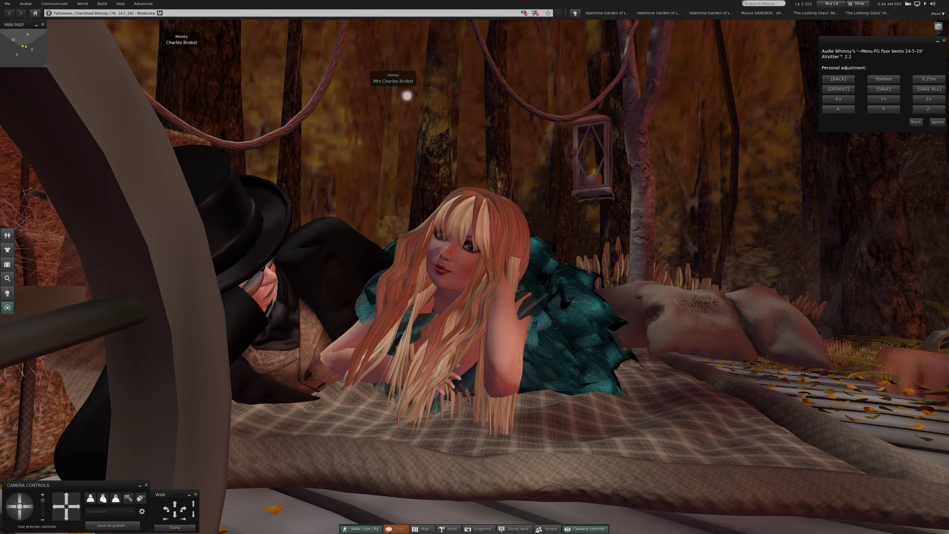
pyautogui.press('Down')
pyautogui.press('Left')
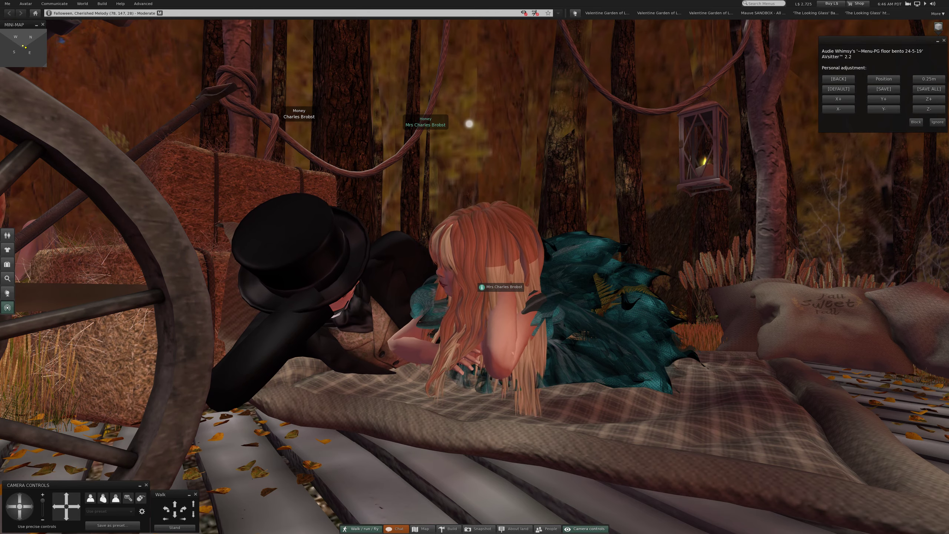
pyautogui.press('Up')
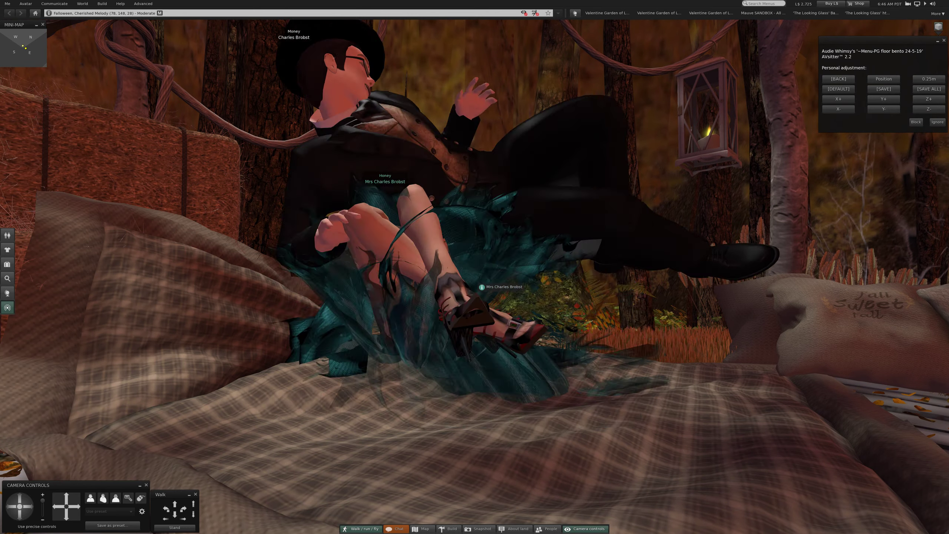